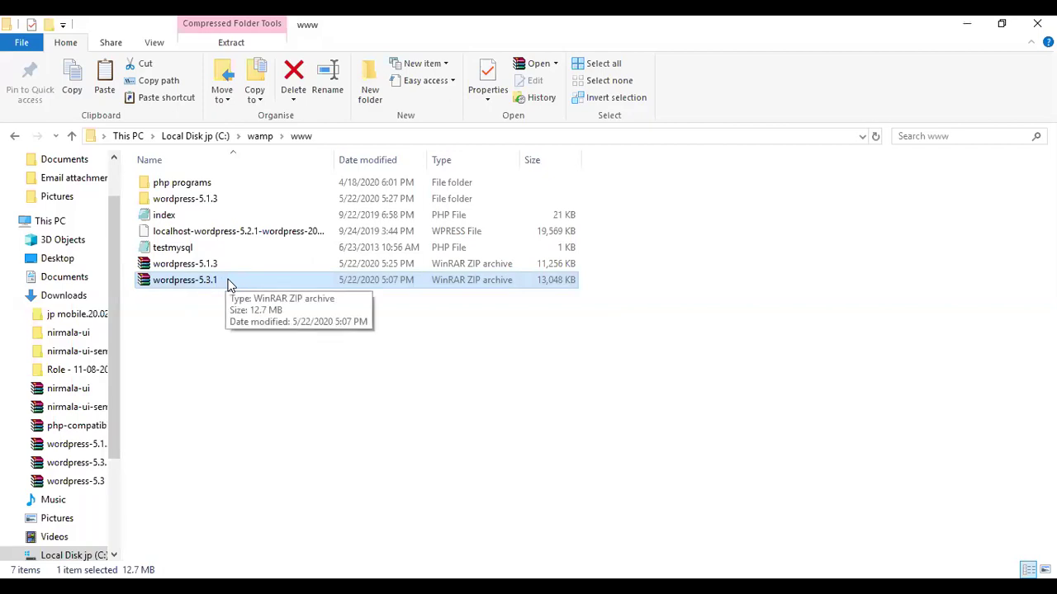
Extract the wordpress-5.3.1 ZIP archive in the www folder into its own wordpress-5.3.1 folder
right_click(228, 284)
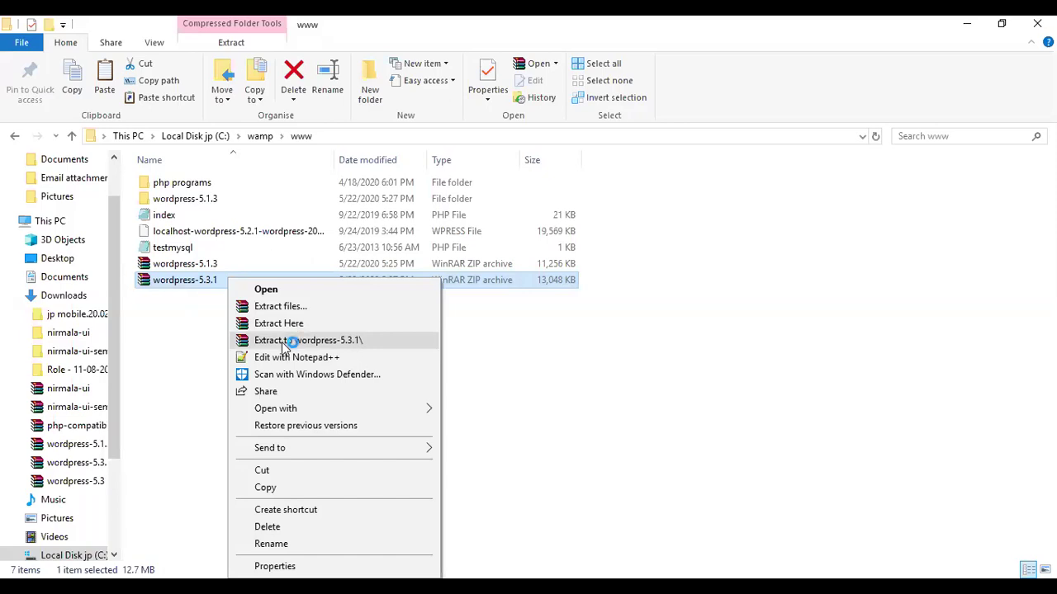
click(283, 347)
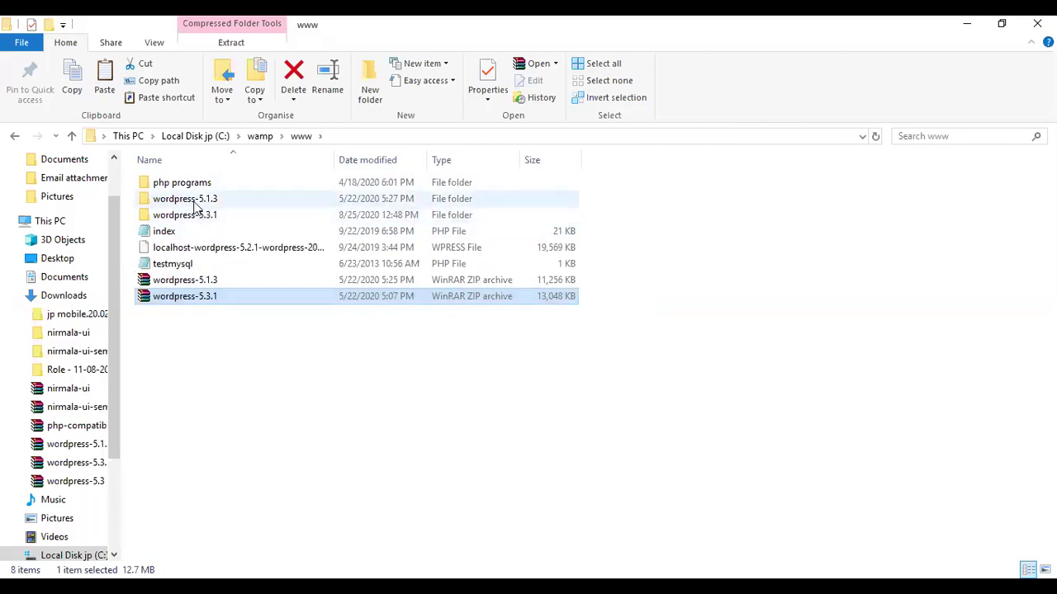
double_click(195, 206)
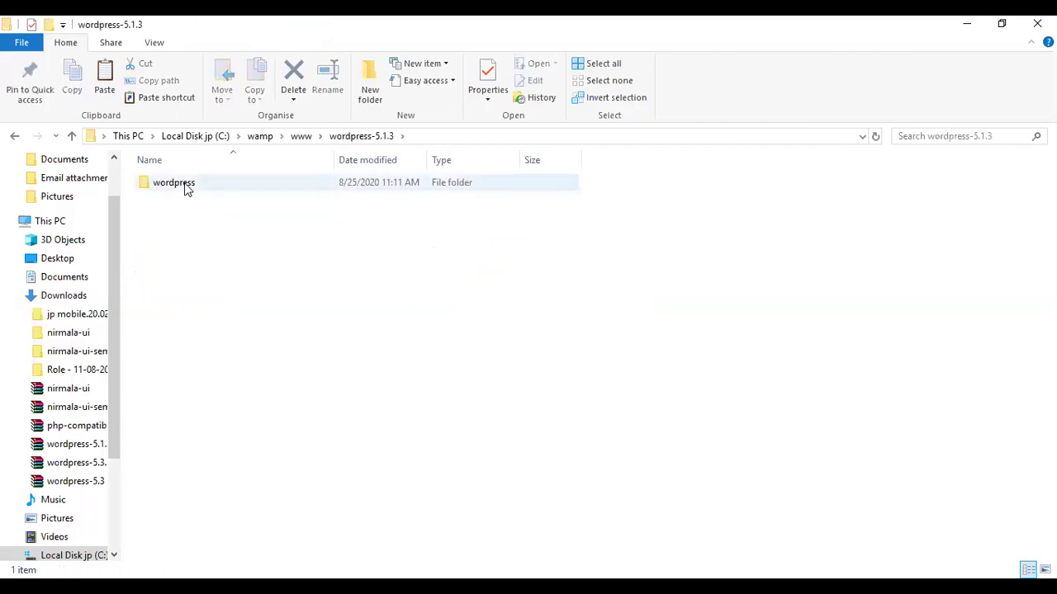
key(BackSpace)
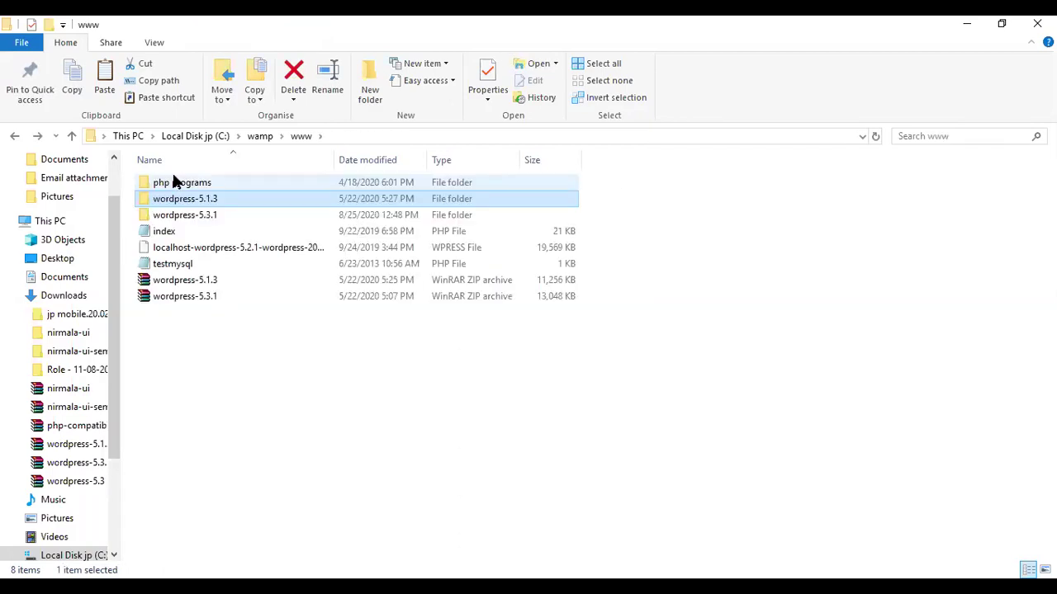
click(51, 222)
double_click(441, 313)
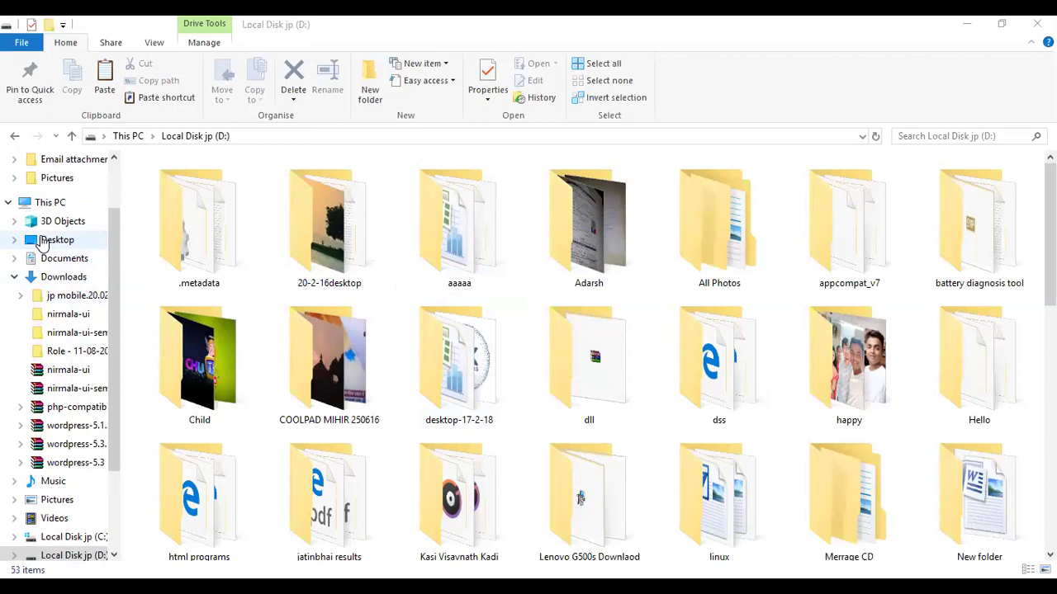
click(14, 137)
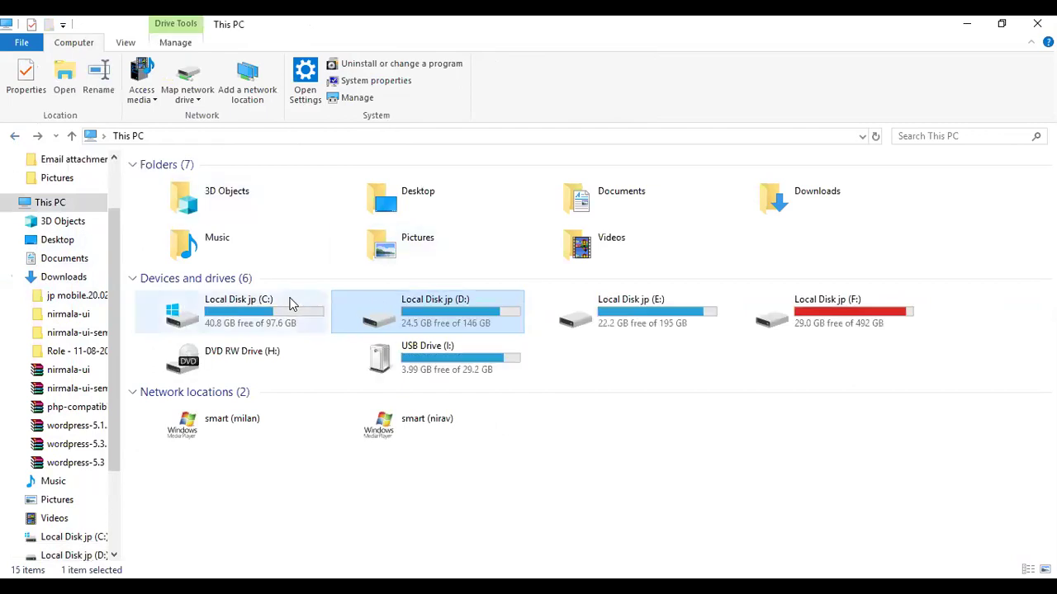
Open the site folder at C:\wamp\www\wordpress-5.1.3\wordpress
double_click(289, 305)
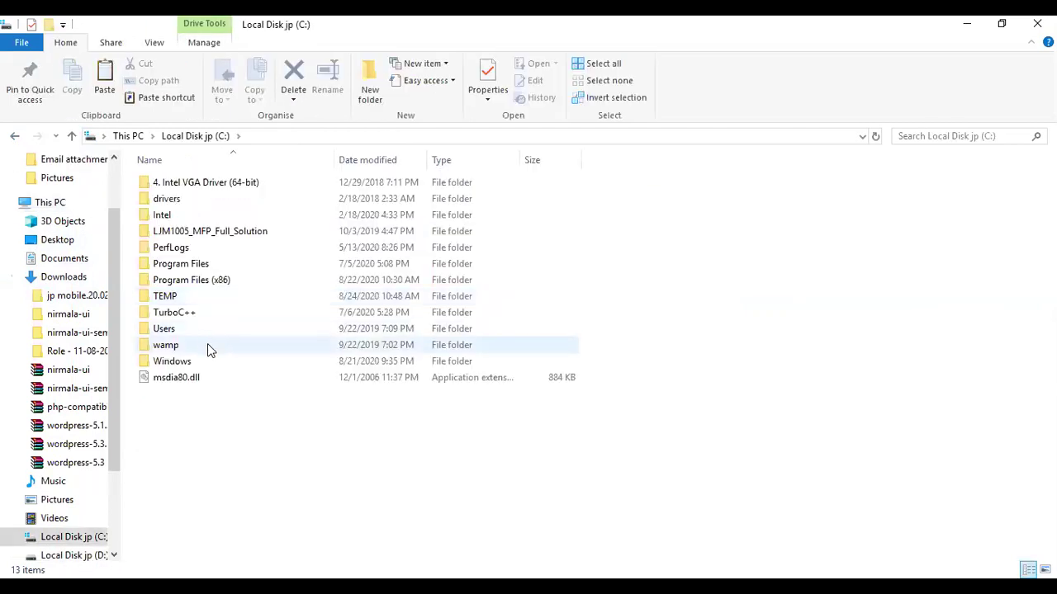
double_click(207, 344)
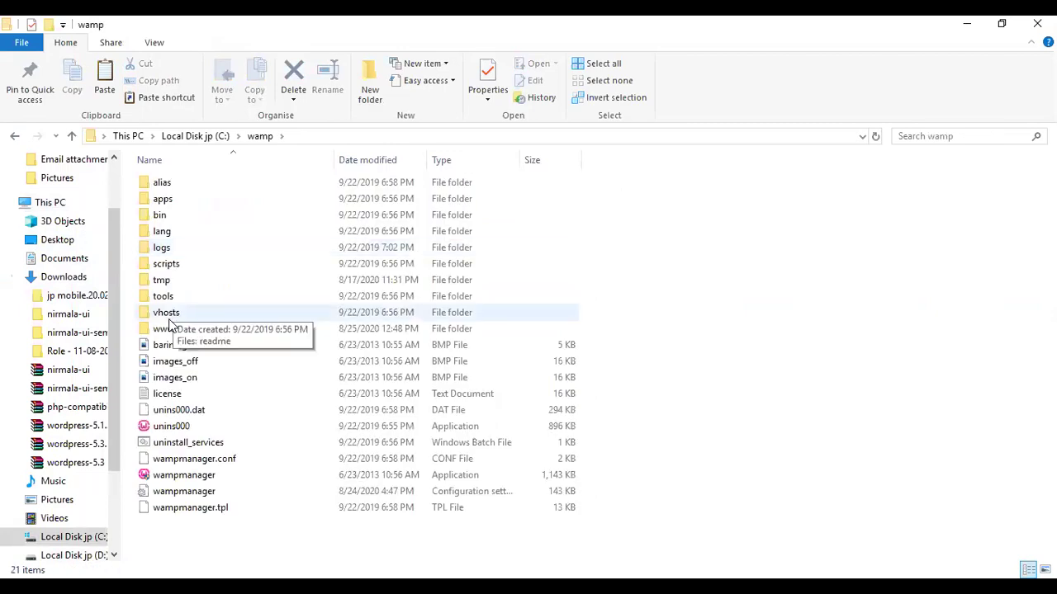
double_click(165, 329)
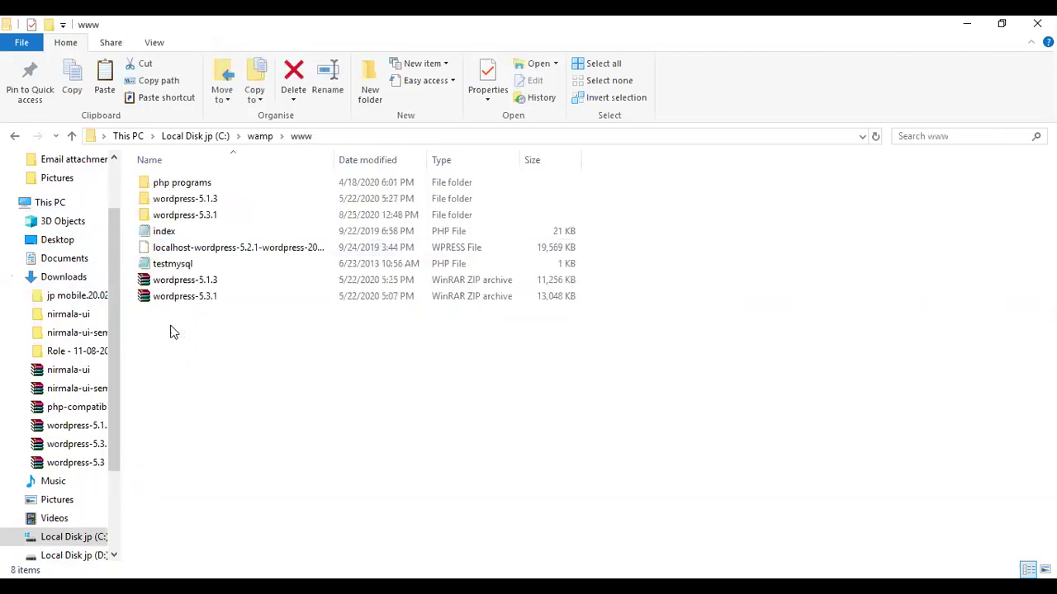
double_click(219, 201)
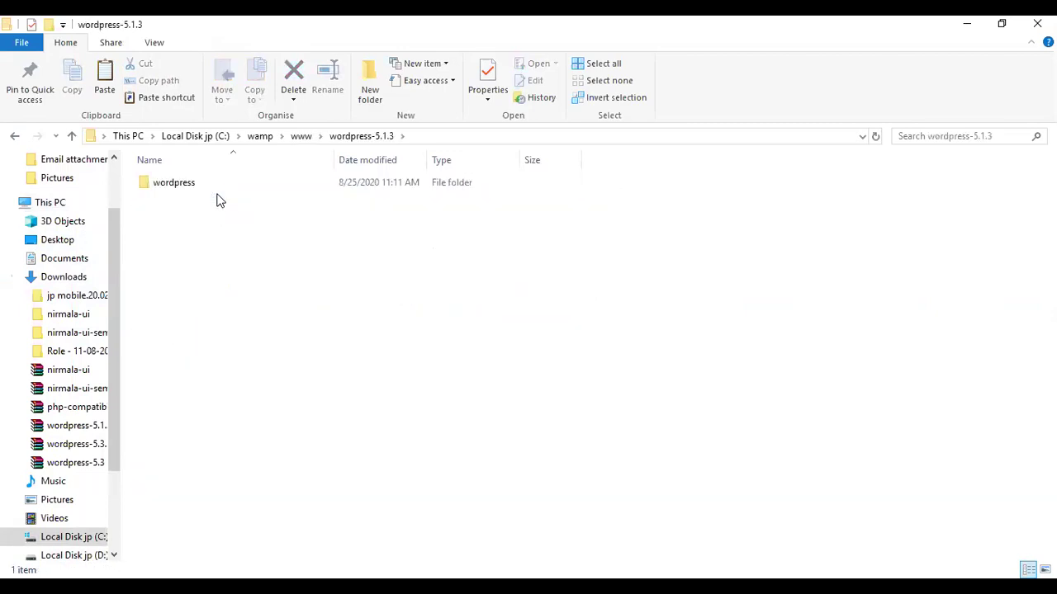
double_click(212, 183)
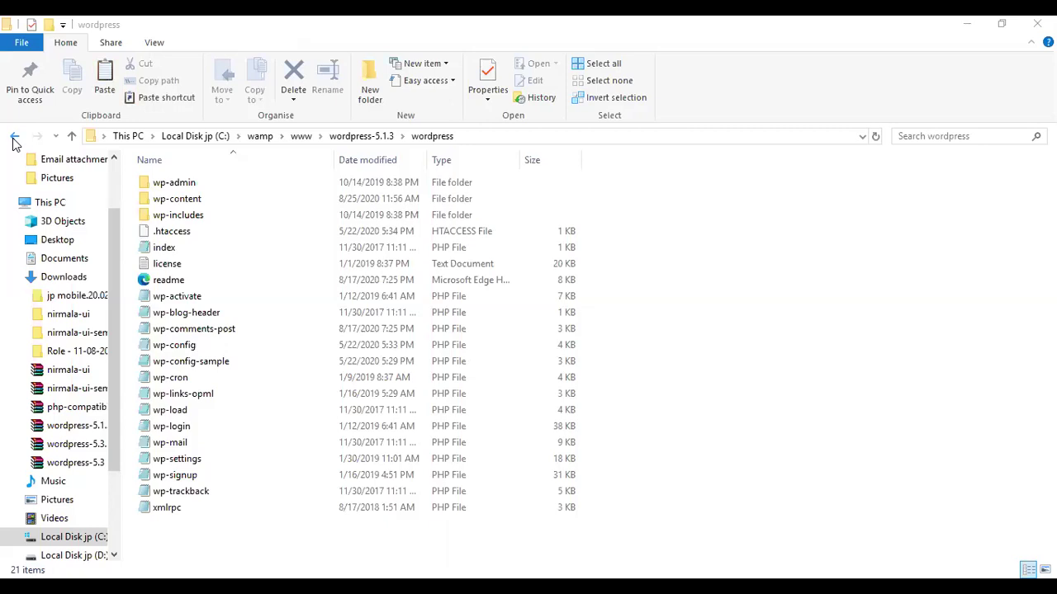
Delete the wp-admin and wp-includes folders from the wordpress-5.1.3 site folder
click(197, 189)
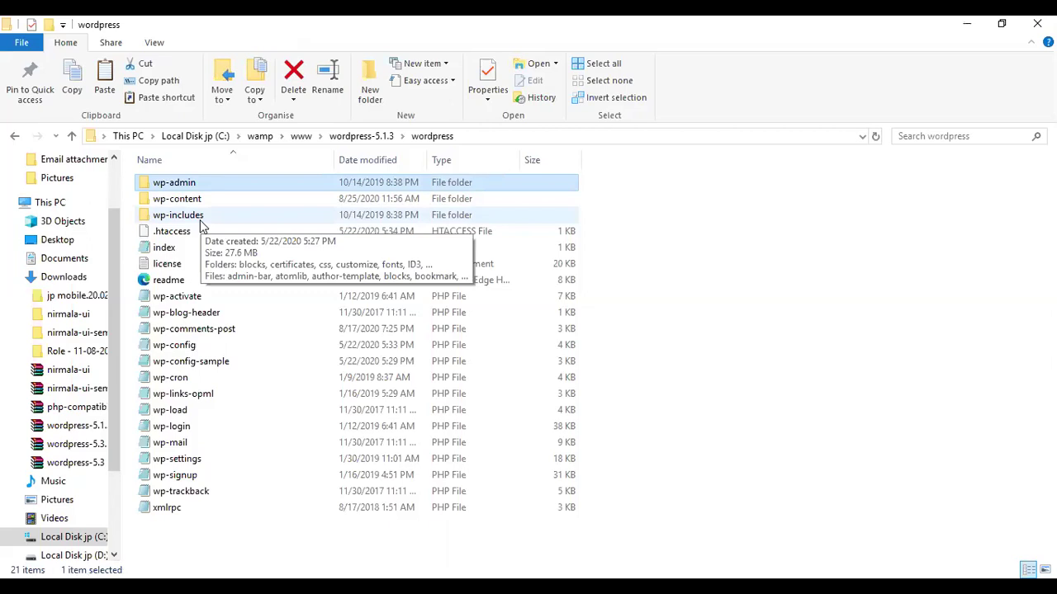
click(204, 183)
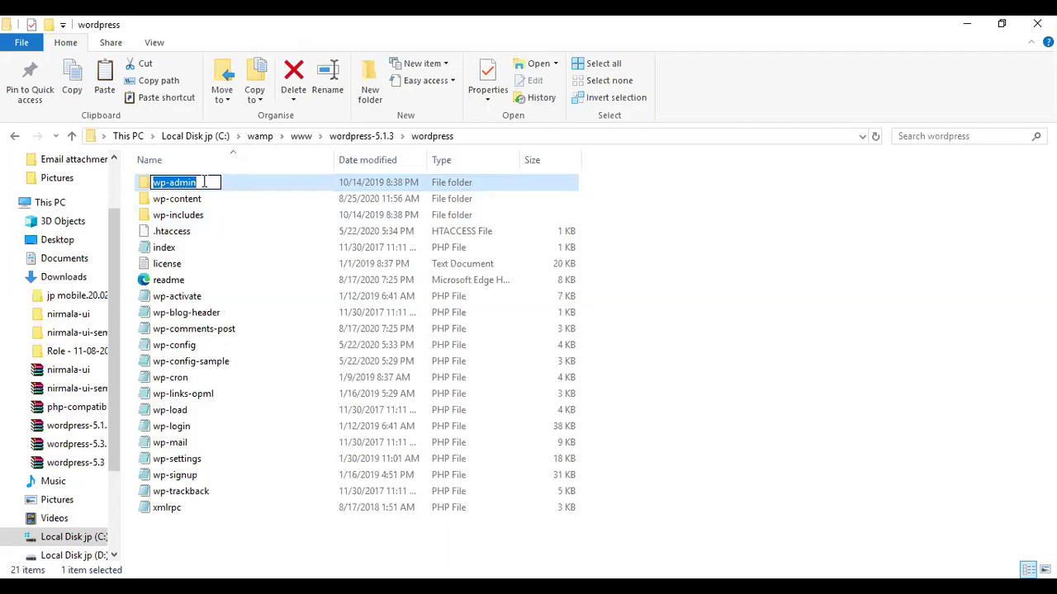
click(246, 217)
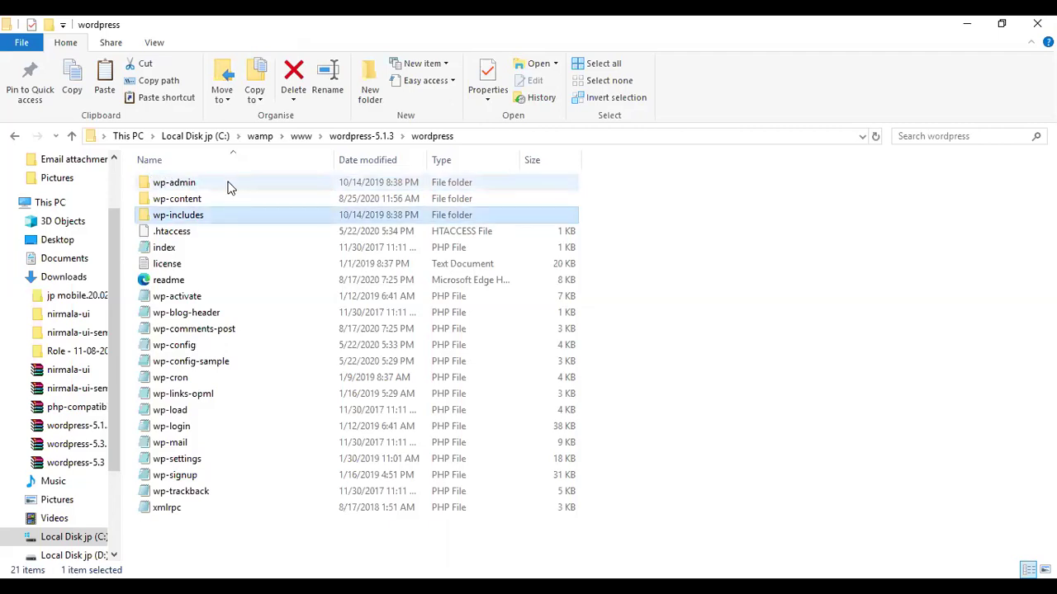
ctrl+click(229, 188)
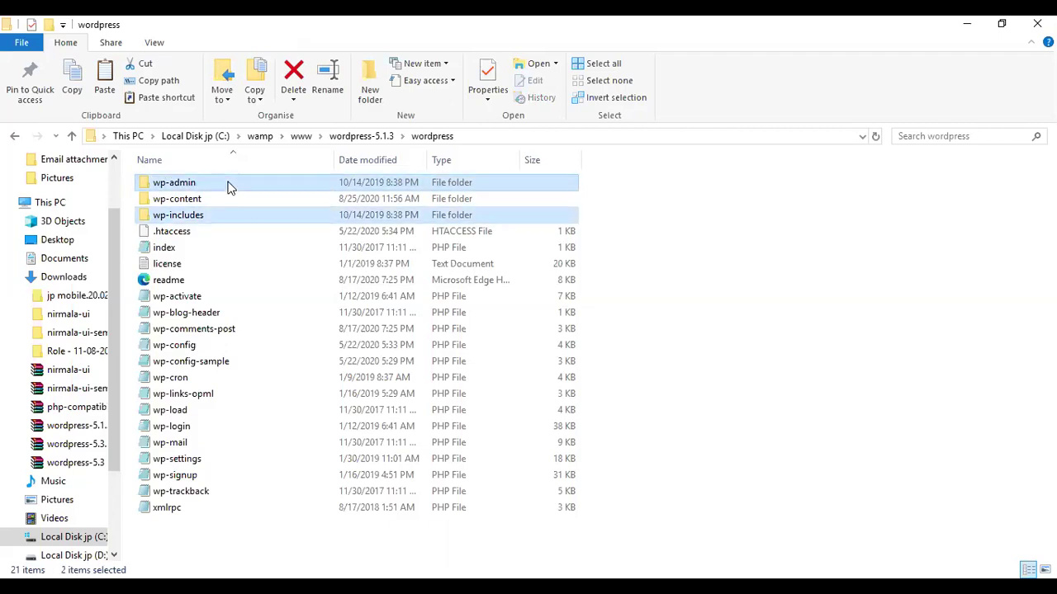
key(shift+Delete)
key(Return)
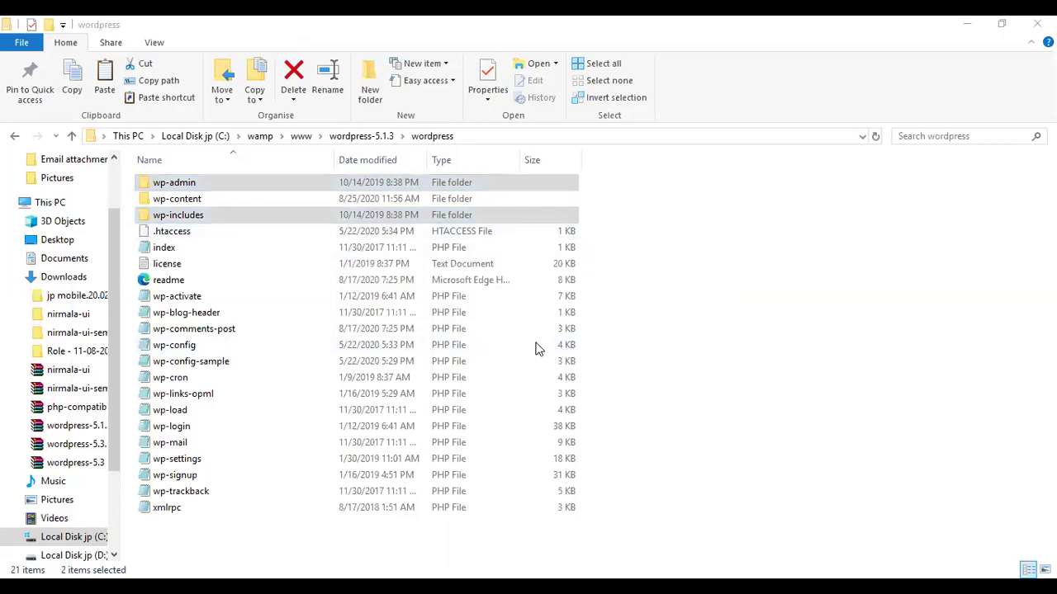
click(288, 76)
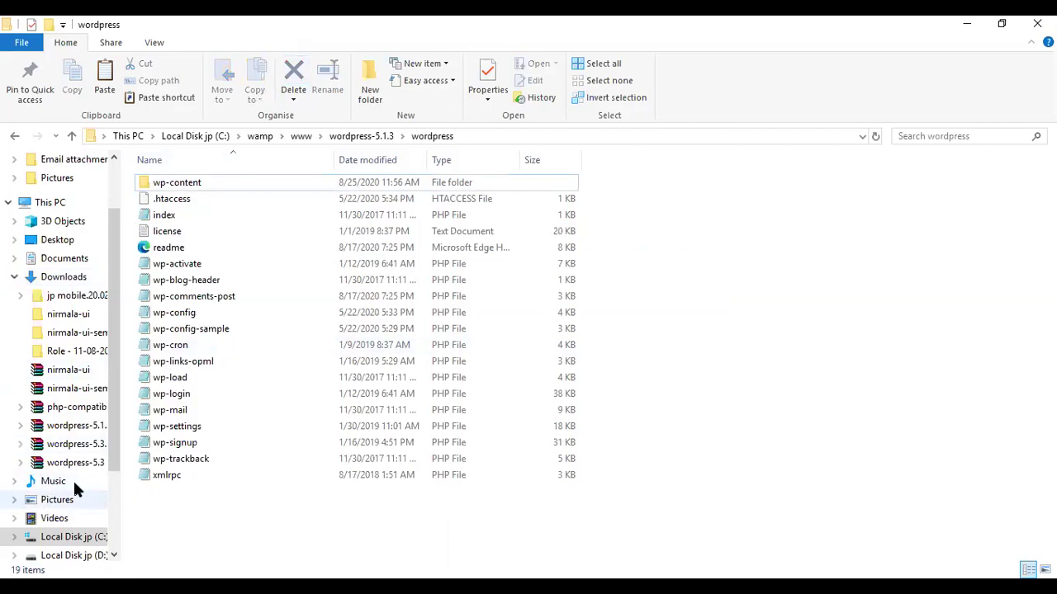
Copy the wp-admin and wp-includes folders from the wordpress folder inside www\wordpress-5.3.1
click(14, 138)
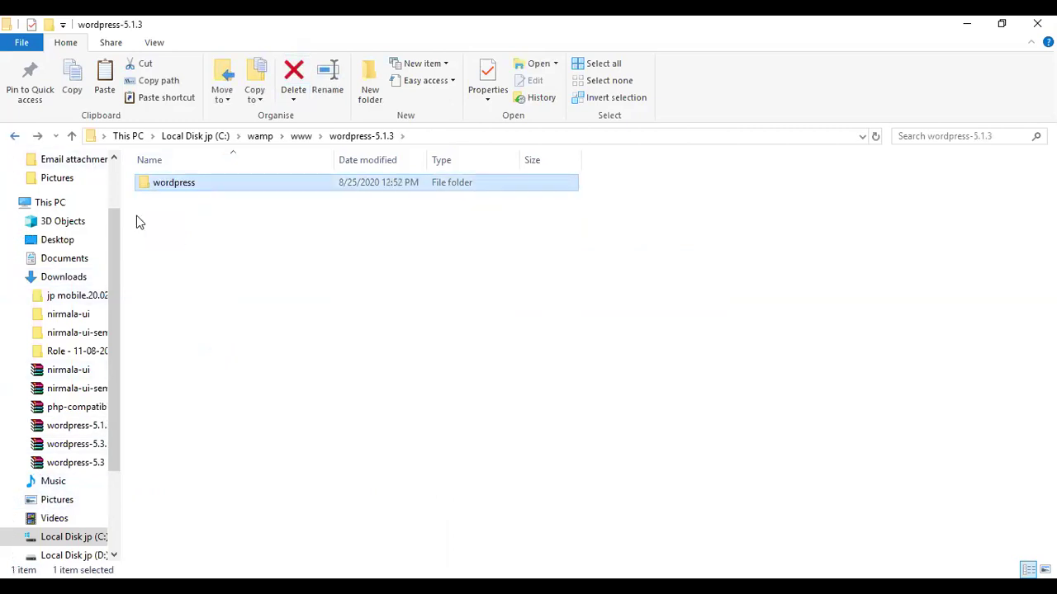
click(13, 137)
click(191, 219)
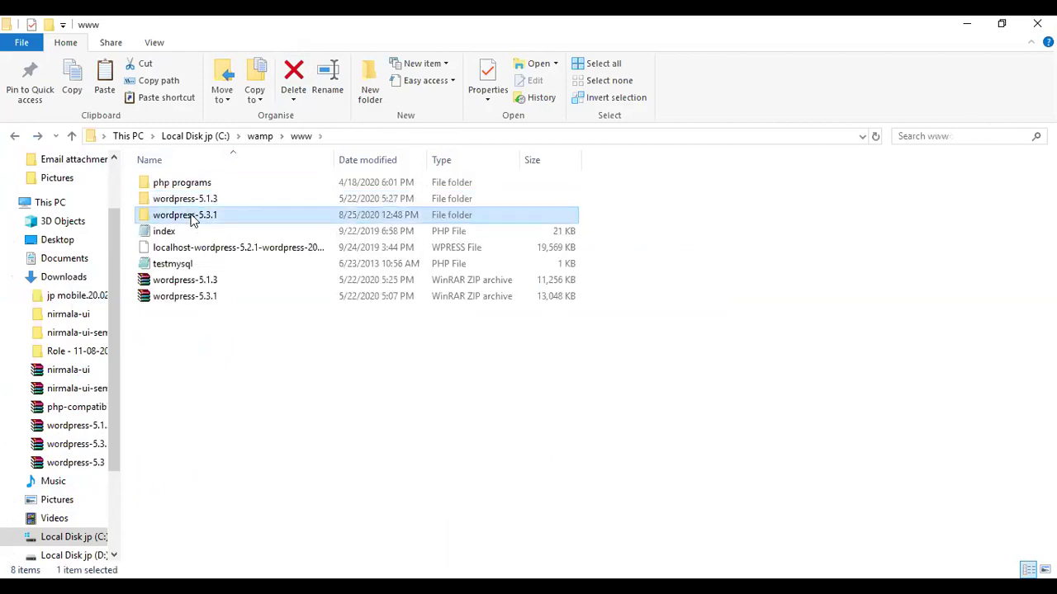
double_click(191, 216)
click(194, 188)
double_click(194, 188)
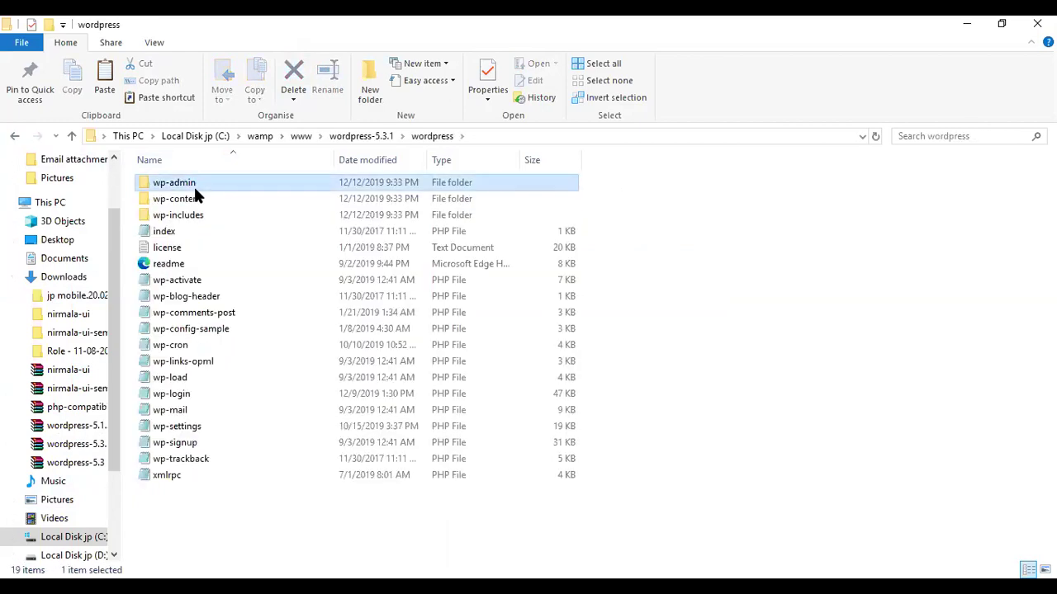
ctrl+click(192, 221)
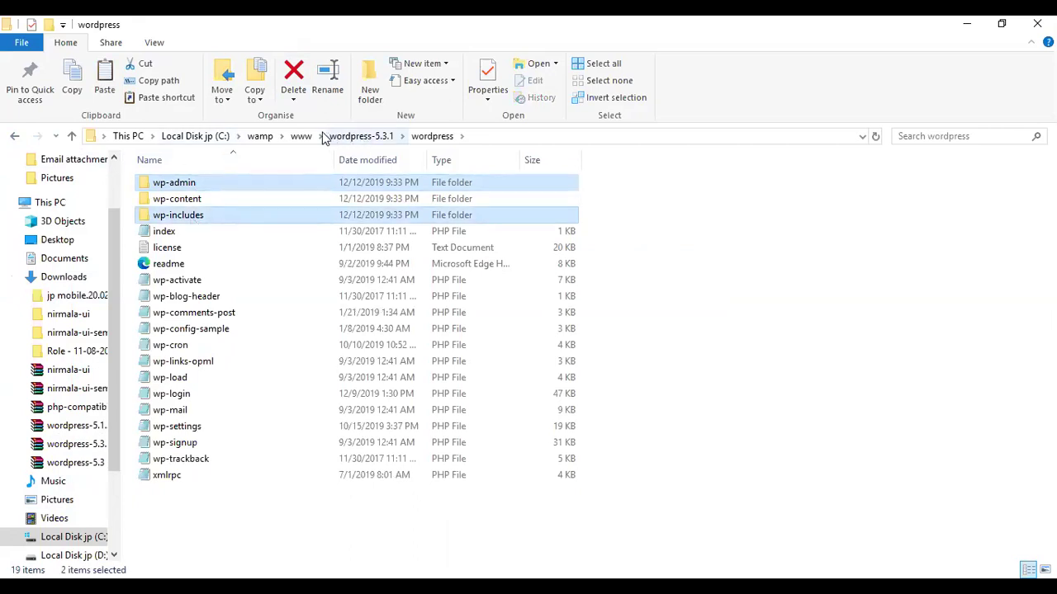
Paste the copied wp-admin and wp-includes folders into the wordpress folder inside www\wordpress-5.1.3
click(304, 136)
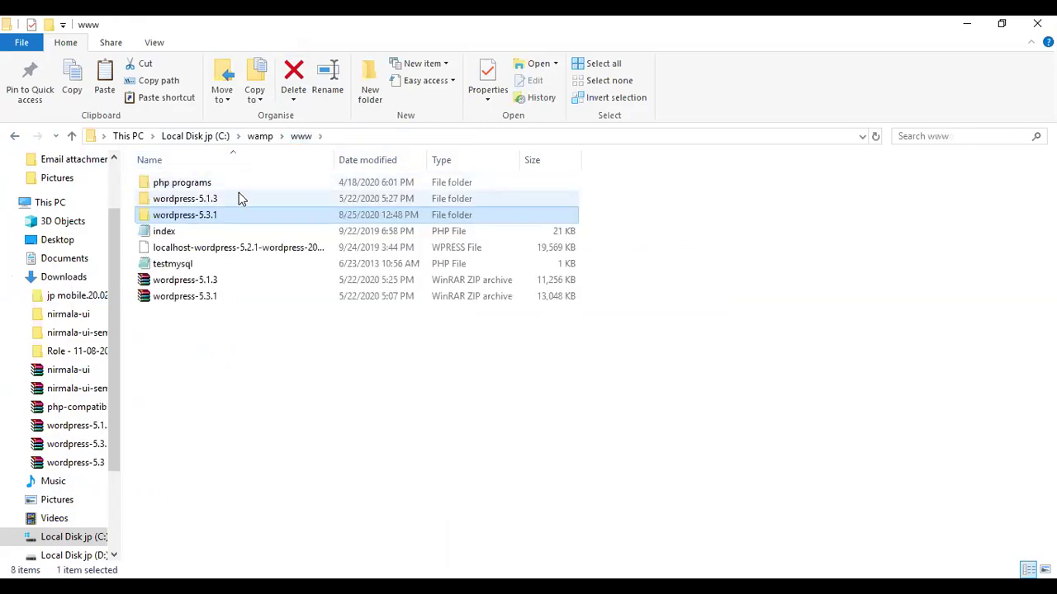
click(239, 198)
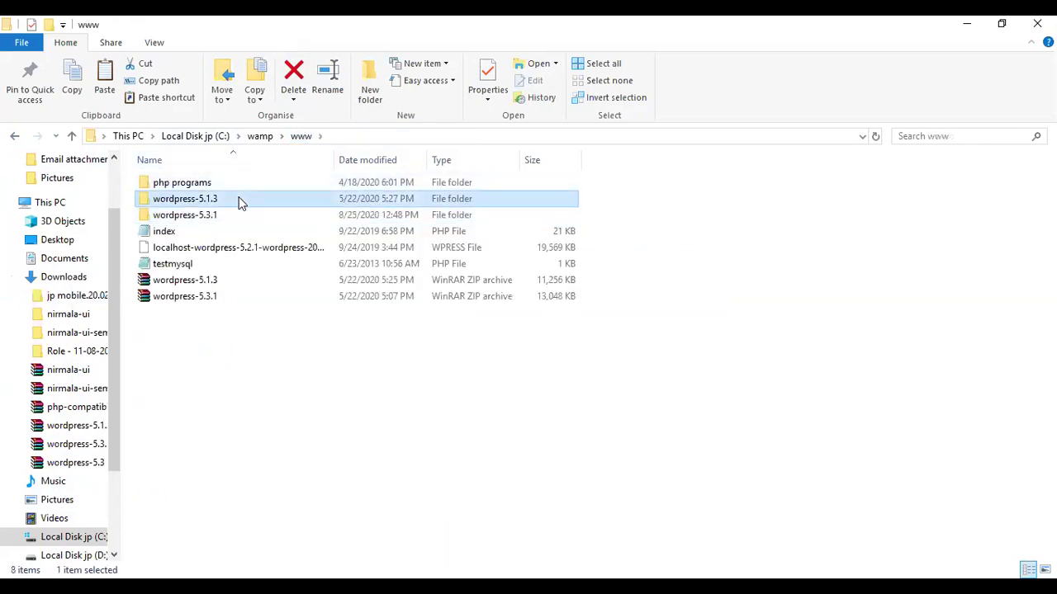
double_click(239, 200)
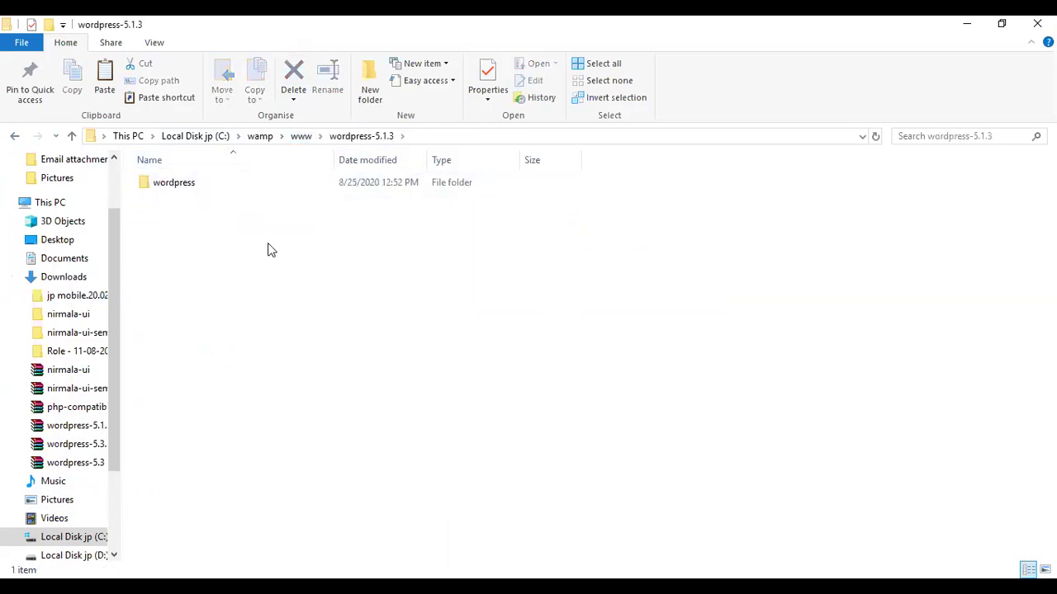
click(187, 183)
double_click(188, 182)
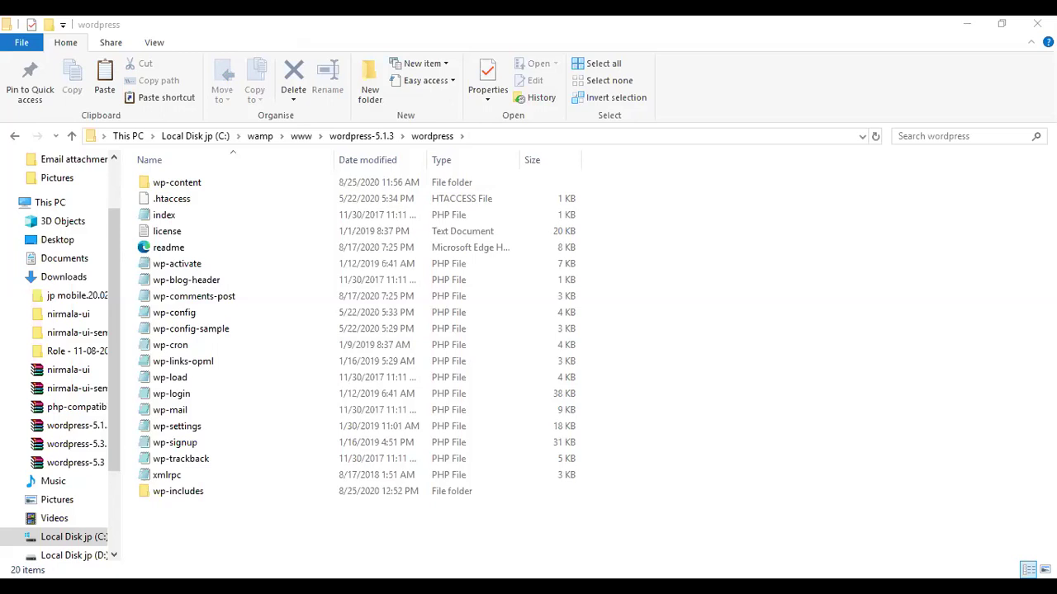
click(244, 43)
Copy the plugins and themes folders and the index file from wp-content in www\wordpress-5.3.1\wordpress
click(303, 136)
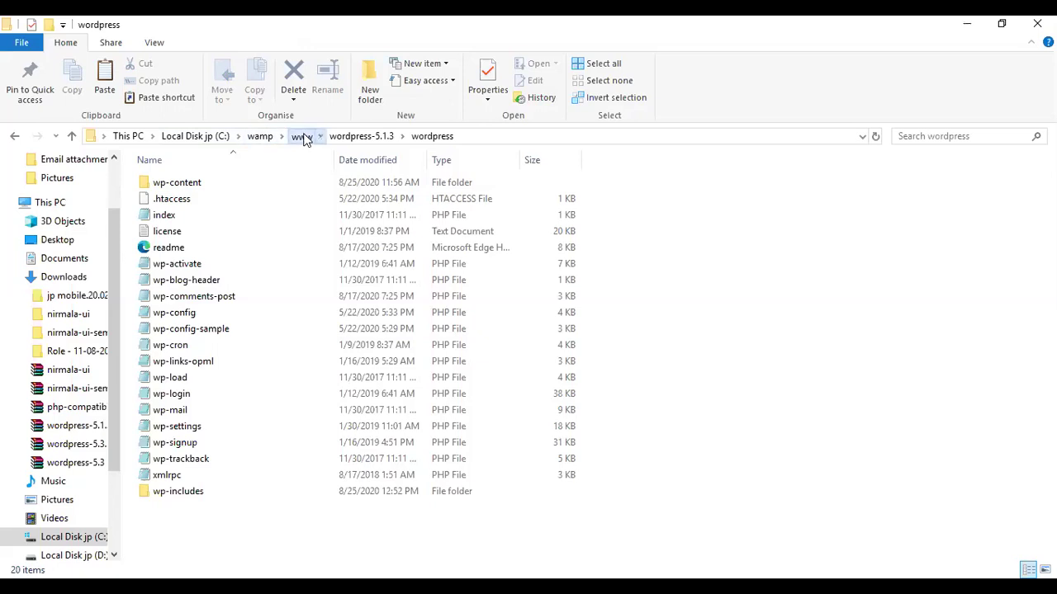
double_click(238, 217)
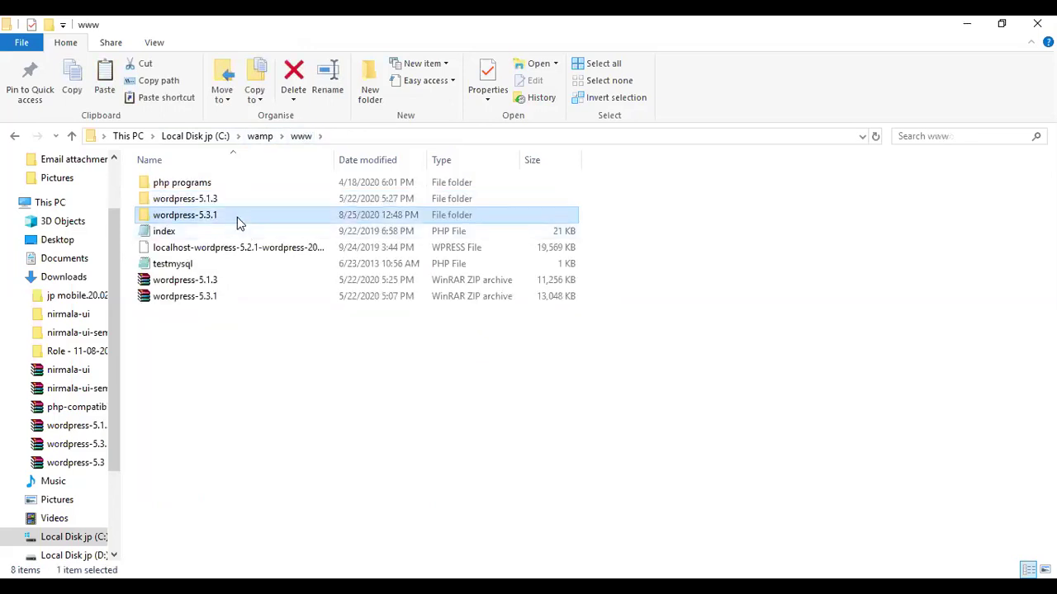
click(233, 183)
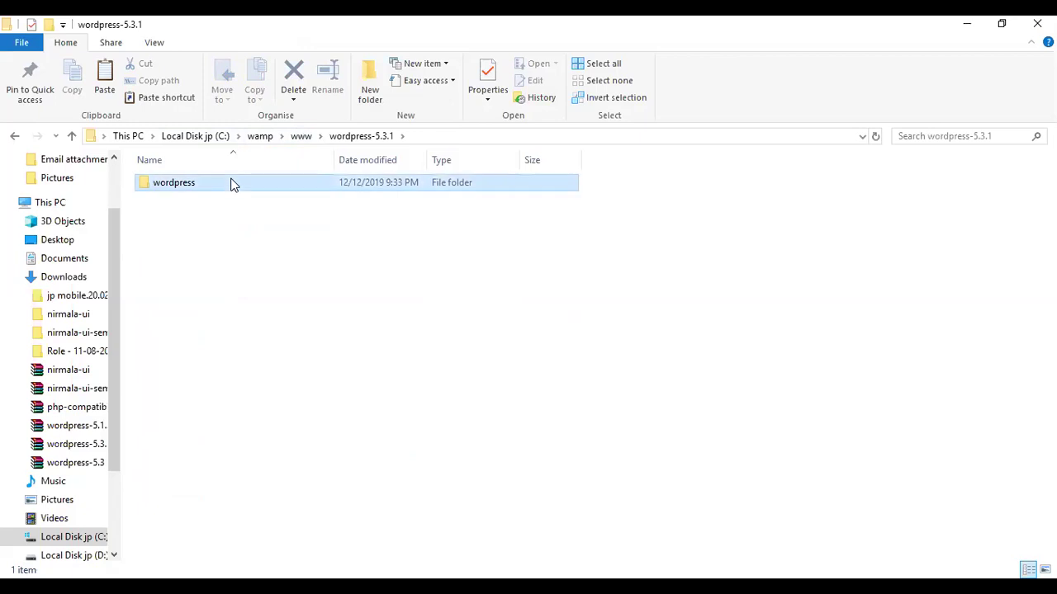
double_click(232, 184)
double_click(211, 198)
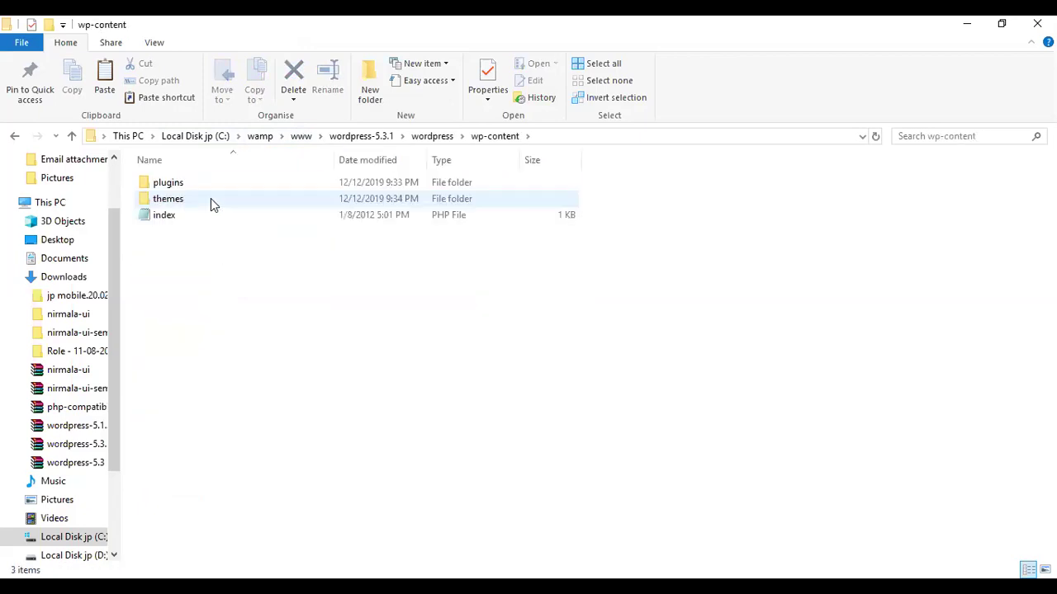
drag(212, 233, 194, 174)
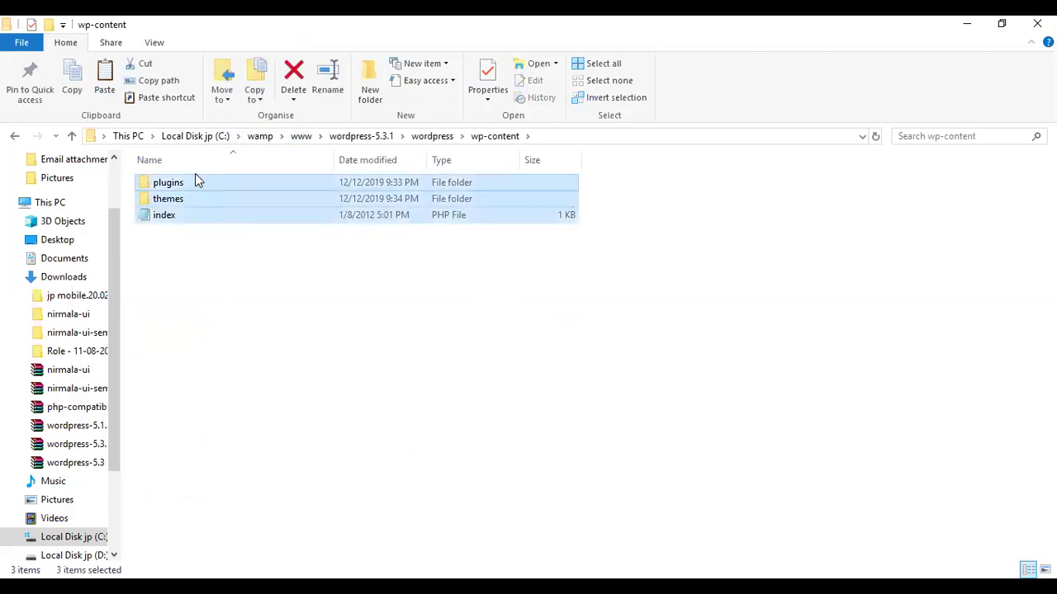
Paste the copied plugins, themes and index items into the wp-content folder of www\wordpress-5.1.3\wordpress
click(302, 137)
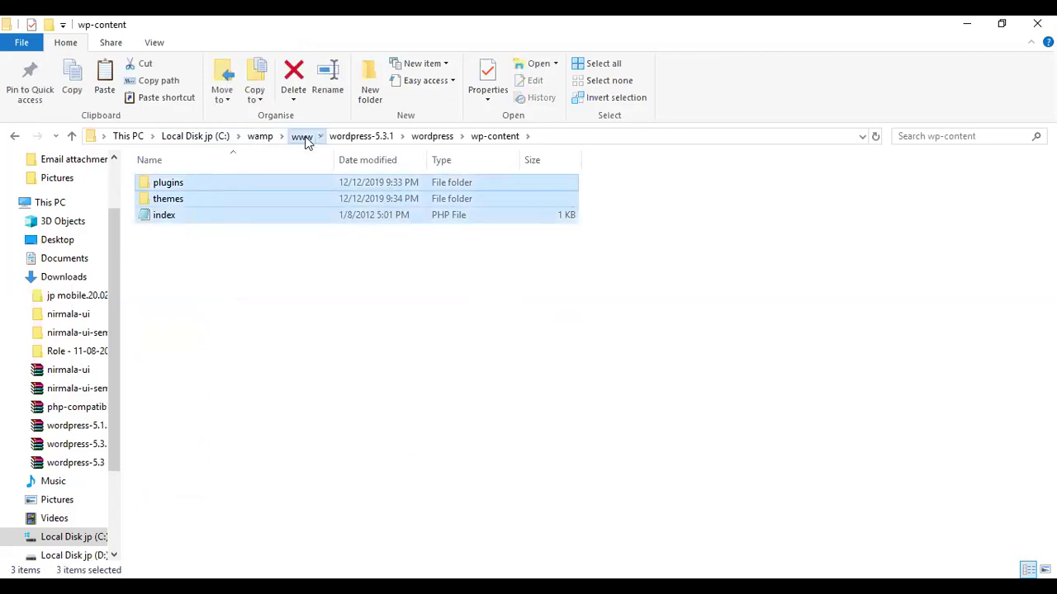
double_click(269, 199)
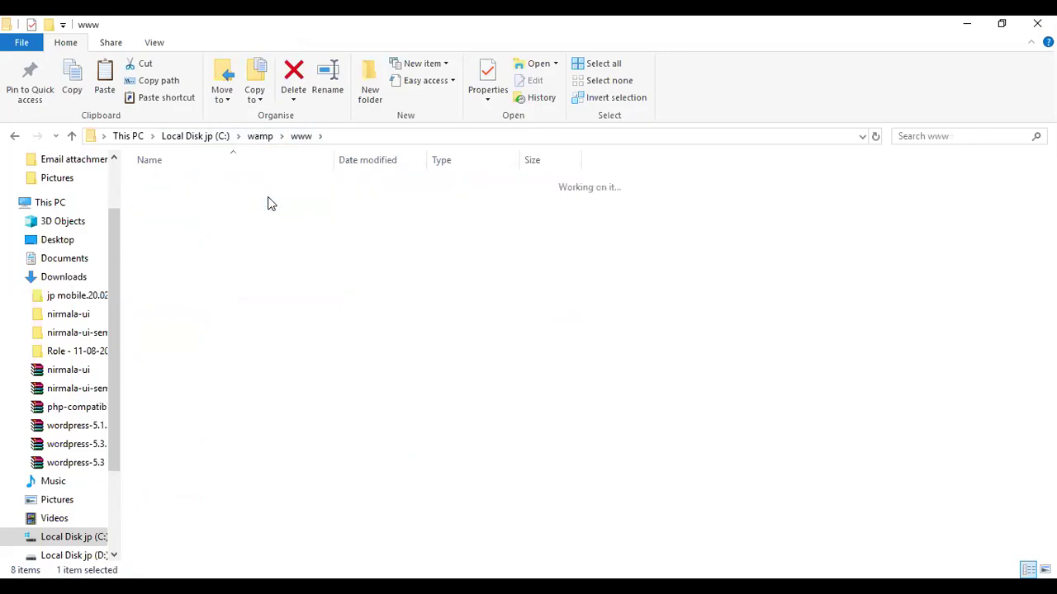
double_click(246, 185)
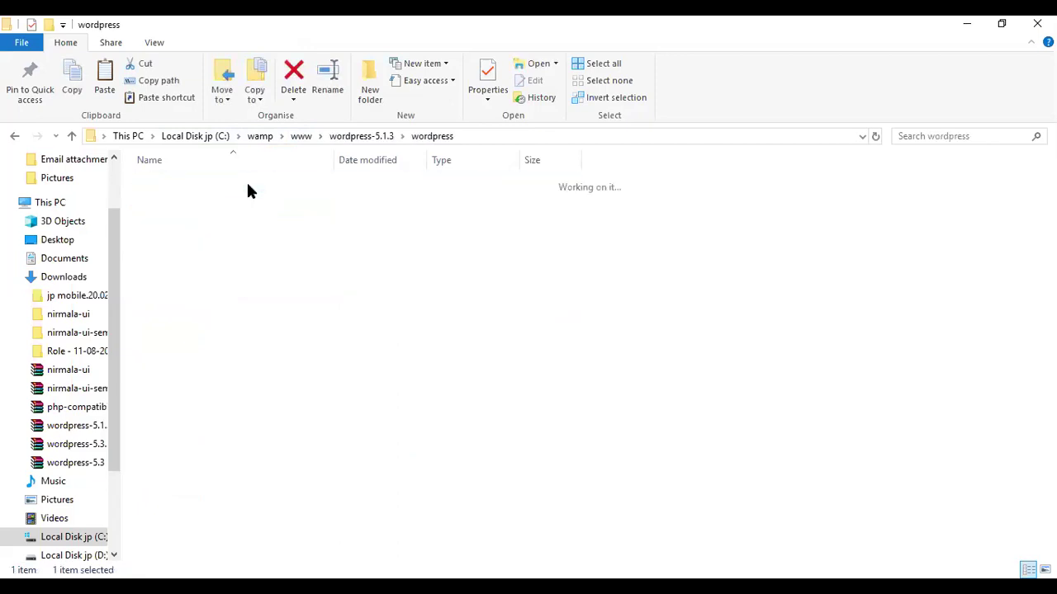
double_click(234, 202)
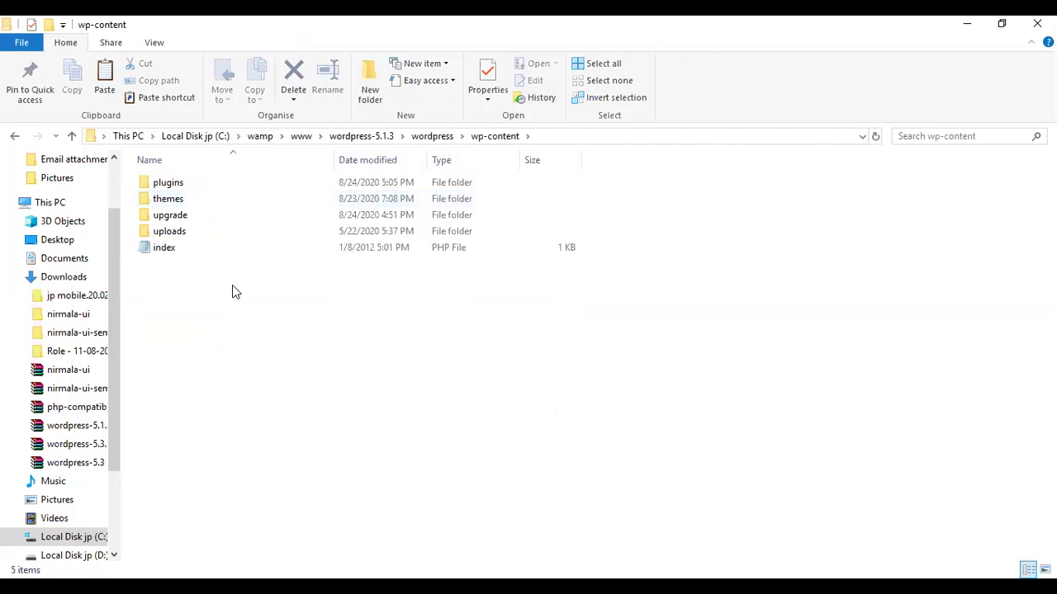
drag(234, 291, 238, 182)
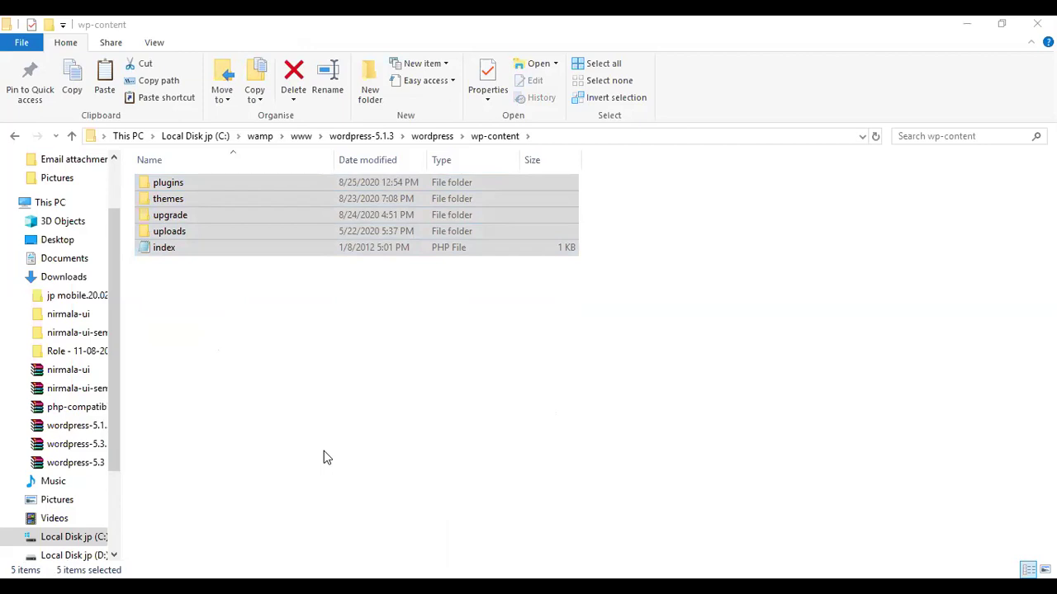
Copy all the loose files, from index through xmlrpc, from the wordpress folder inside www\wordpress-5.3.1
ctrl+click(184, 217)
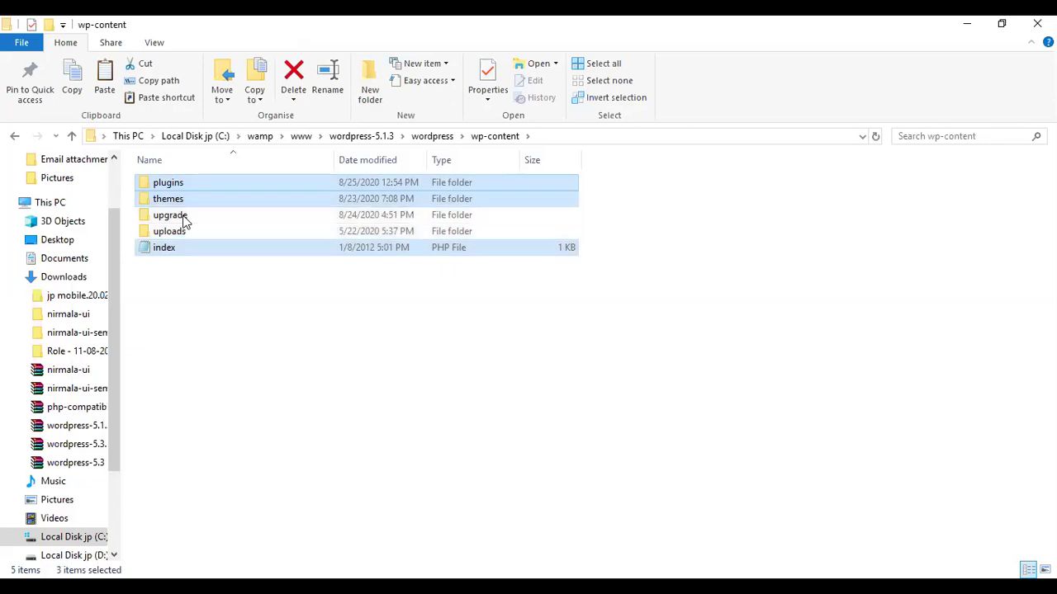
click(170, 281)
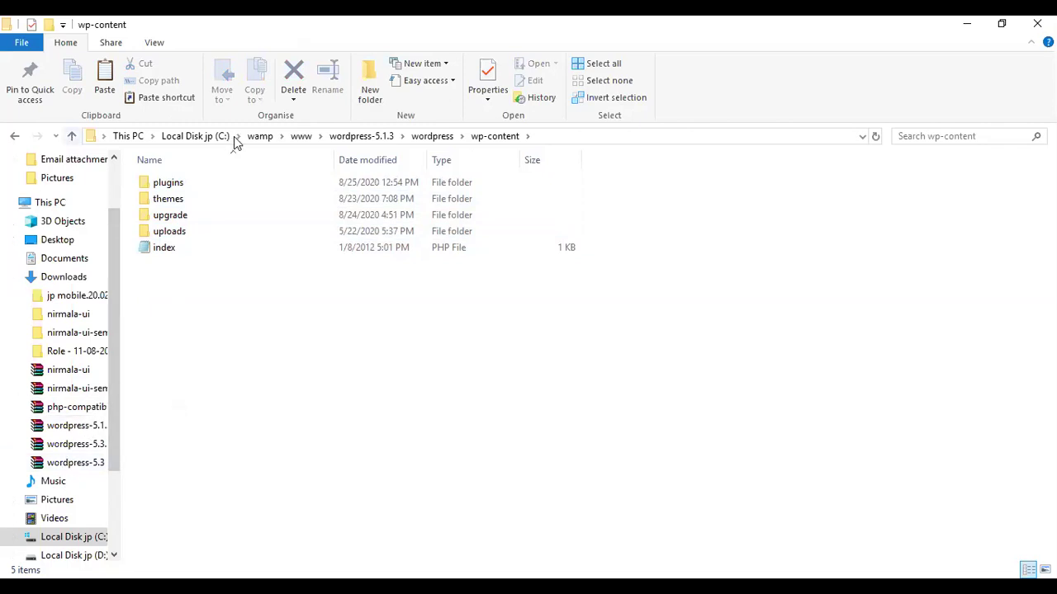
click(300, 136)
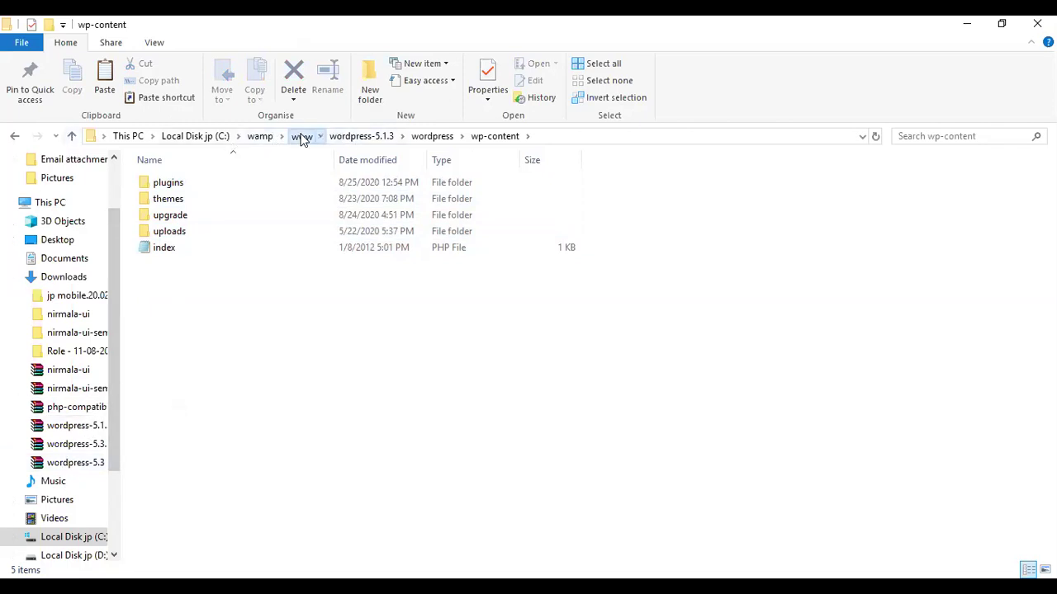
double_click(267, 215)
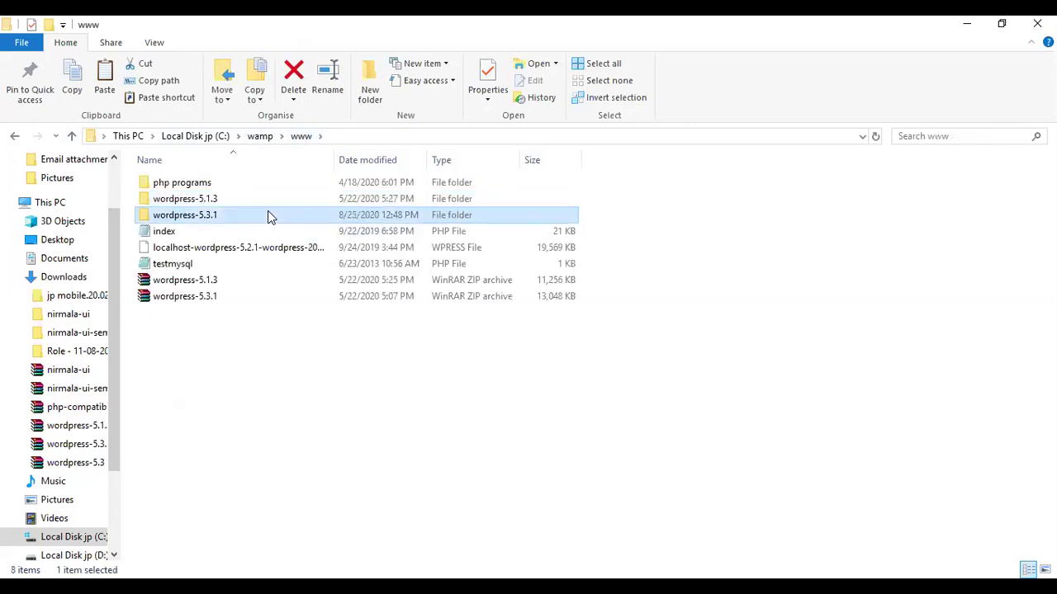
double_click(266, 184)
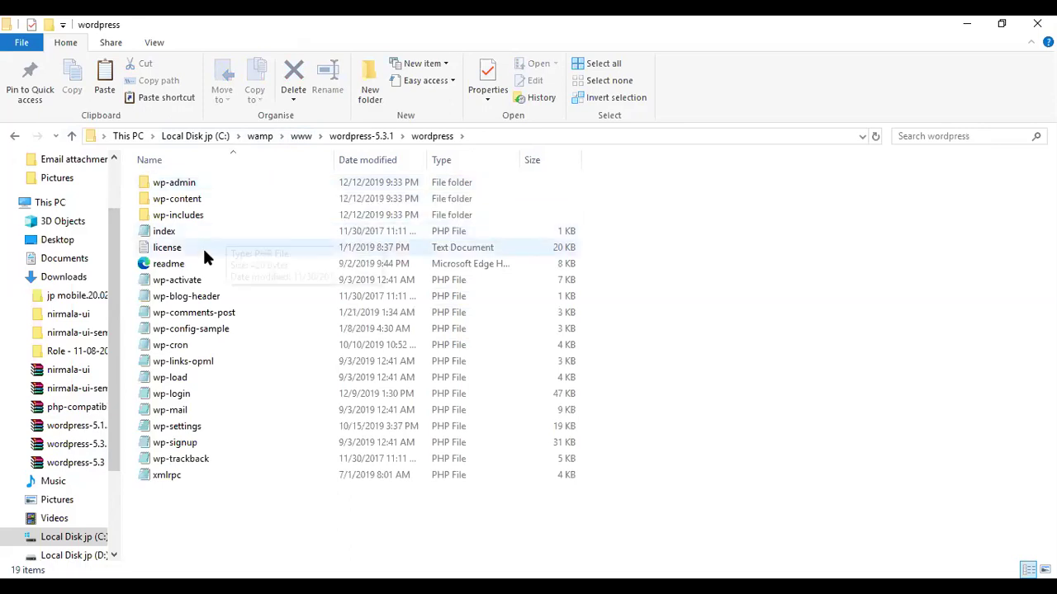
click(210, 234)
key(r)
key(w)
key(Down)
key(Down)
key(Down)
key(Down)
key(Down)
key(Up)
key(Up)
key(Up)
key(l)
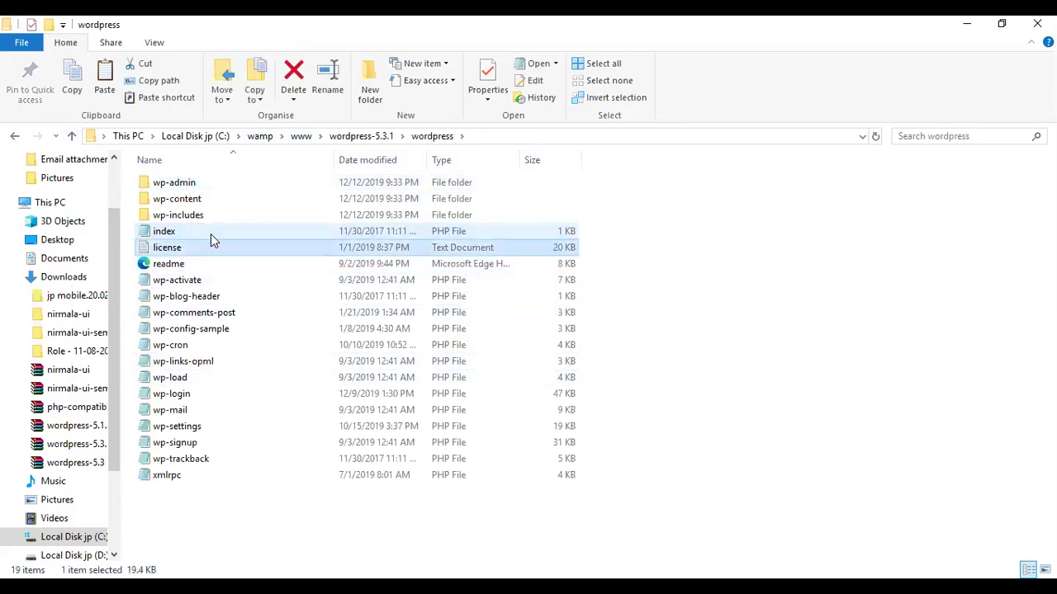
key(Up)
key(shift+Down)
key(shift+Down)
key(shift+Down)
key(shift+Down)
key(shift+Down)
key(shift+Down)
key(shift+Down)
key(shift+Down)
key(shift+Down)
key(shift+Down)
key(shift+Down)
key(shift+Down)
key(shift+Down)
key(shift+Down)
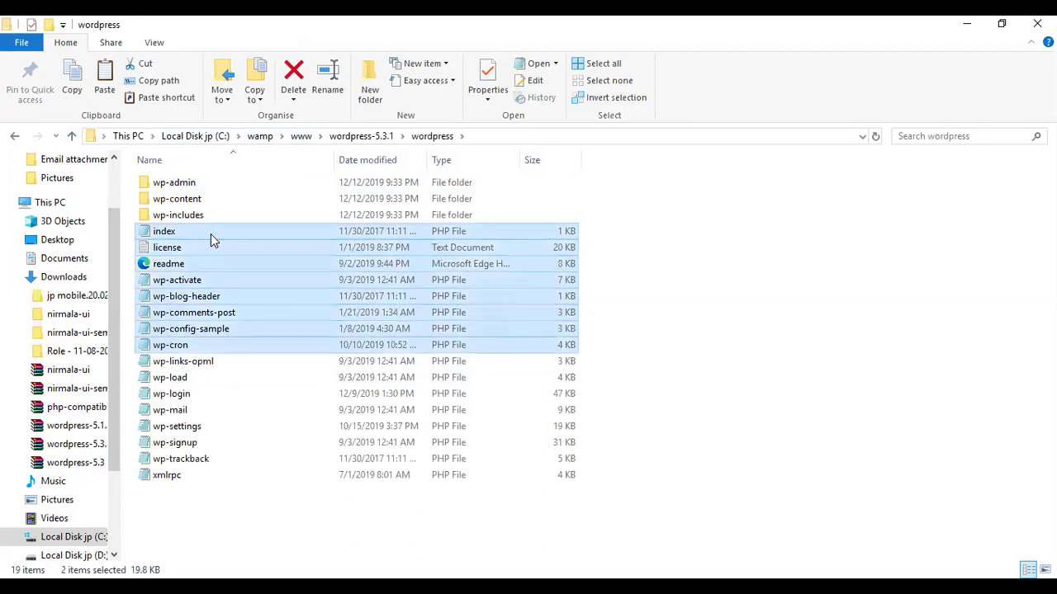
key(shift+Down)
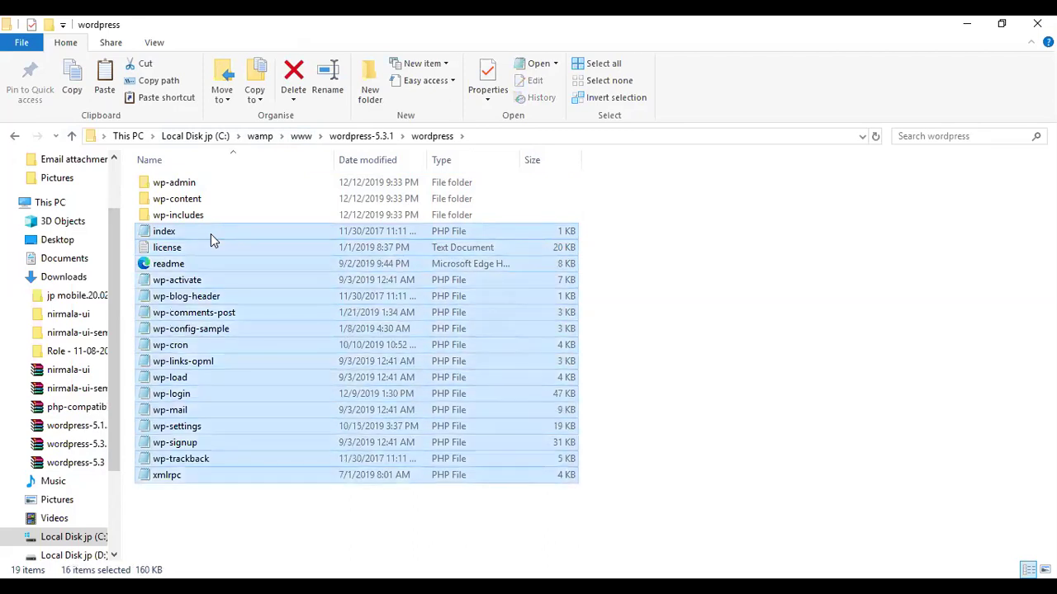
Paste the copied loose files into the wordpress folder inside www\wordpress-5.1.3, replacing the existing versions
click(302, 136)
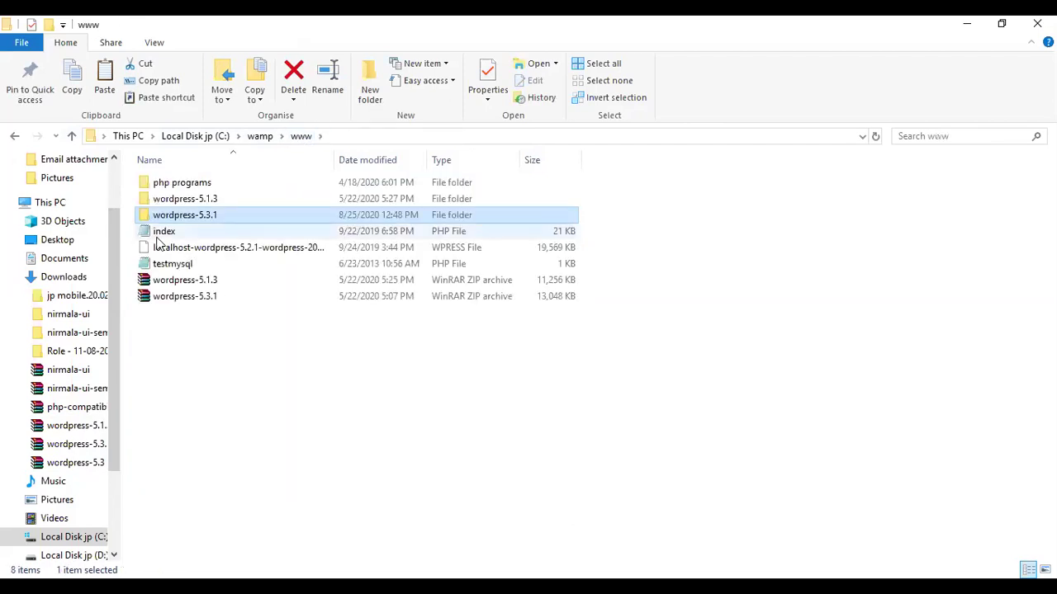
double_click(204, 200)
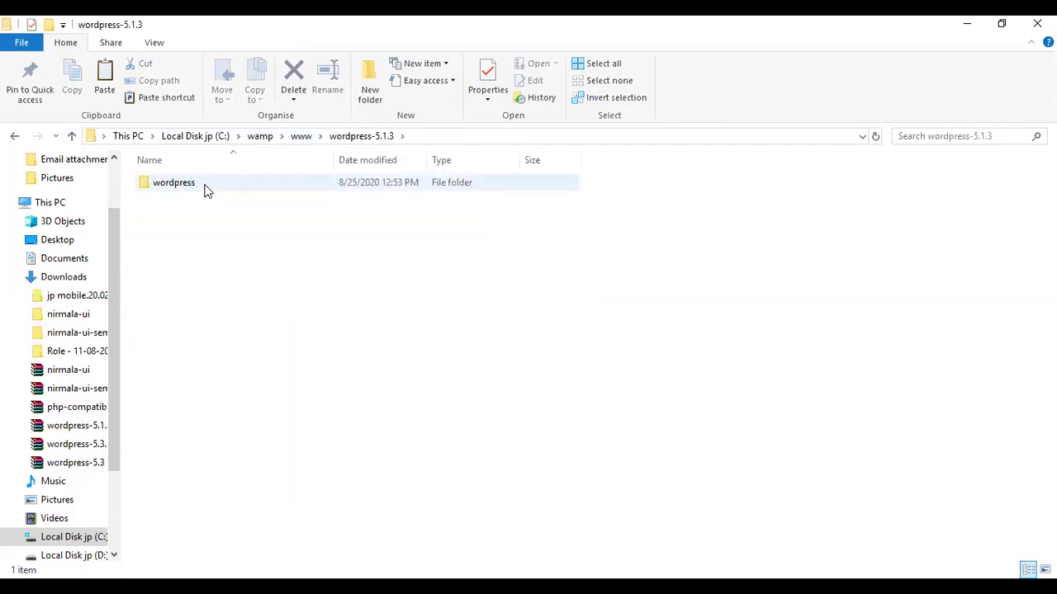
double_click(206, 187)
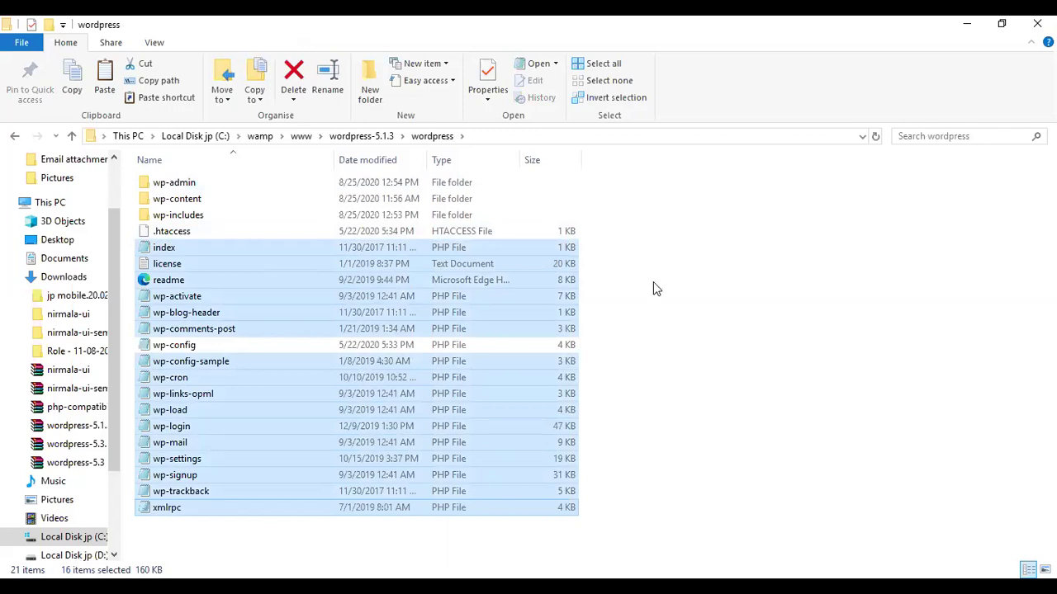
click(673, 266)
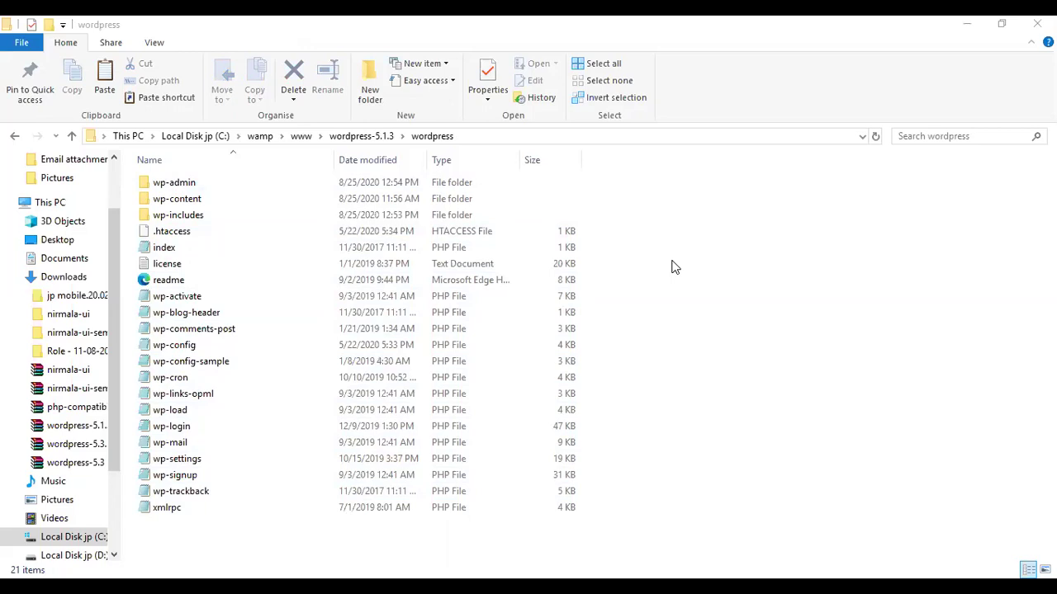
Switch to the browser, open the WordPress dashboard home to check the required PHP version, and return to the Updates page
key(alt+Tab)
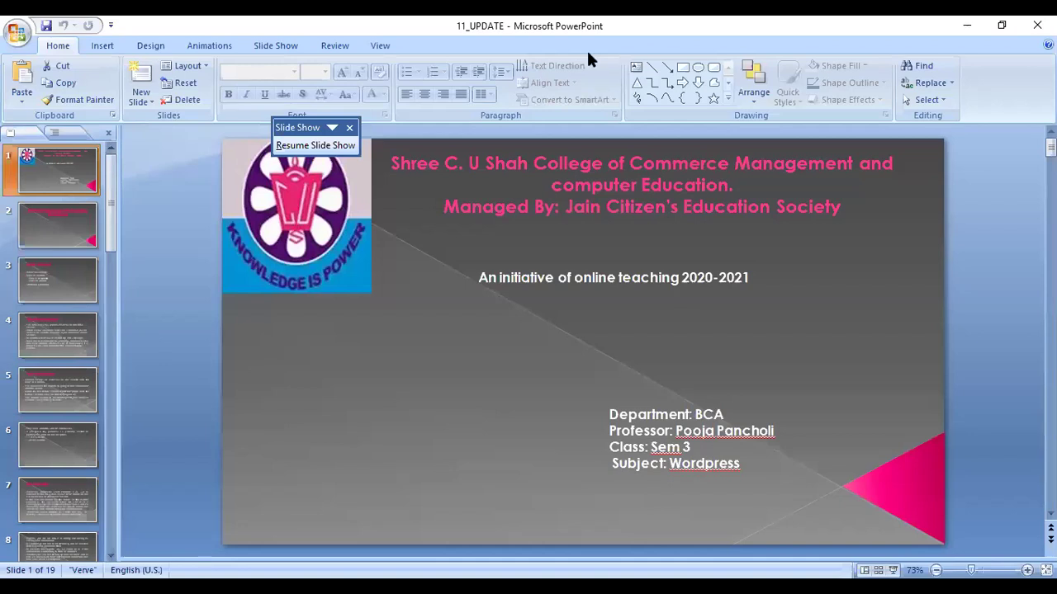
key(alt+Tab)
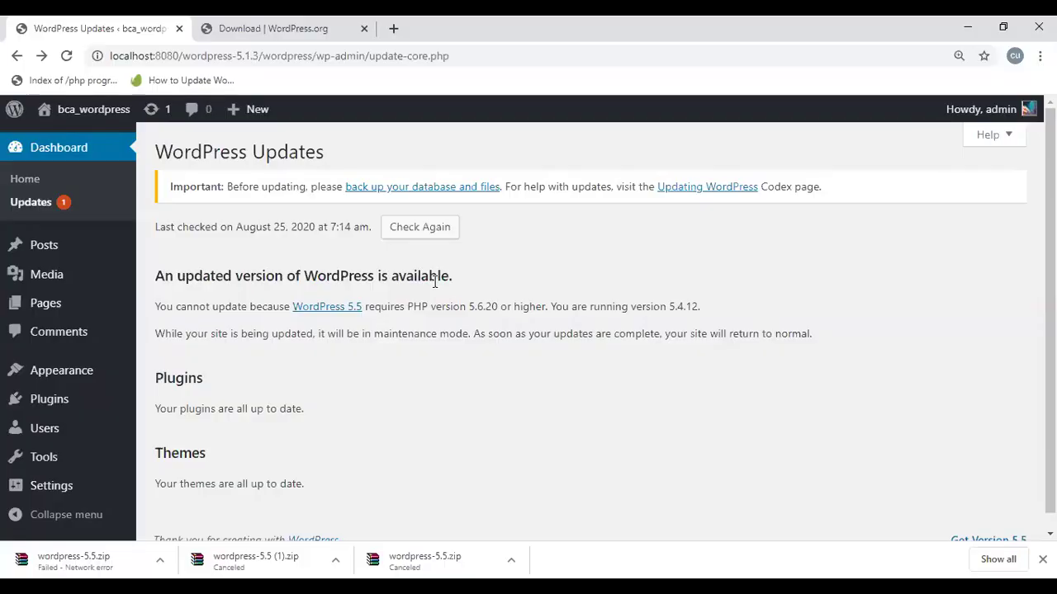
click(41, 183)
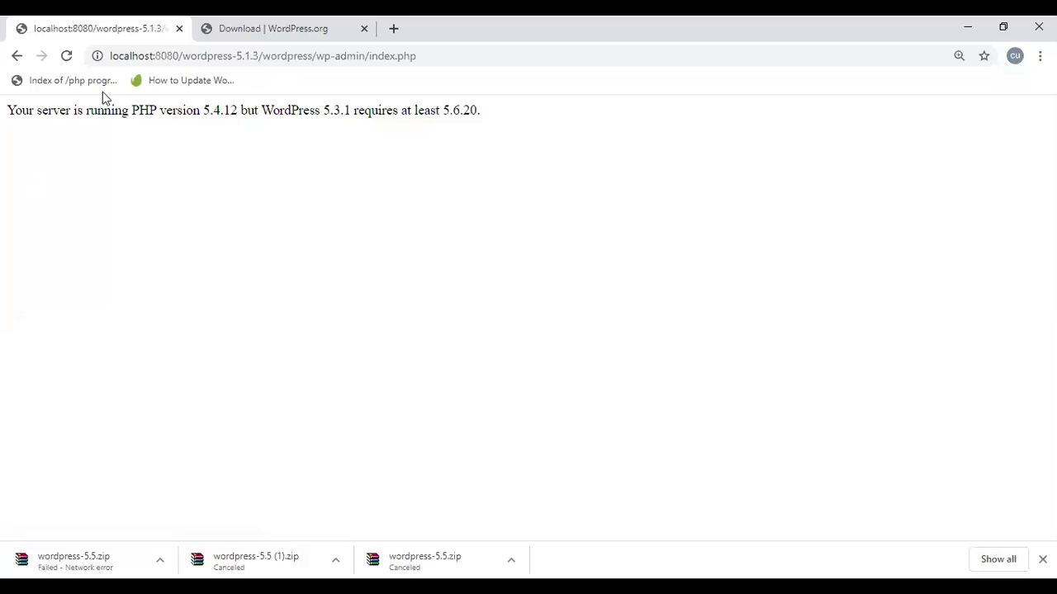
drag(223, 109, 137, 110)
click(137, 110)
click(17, 56)
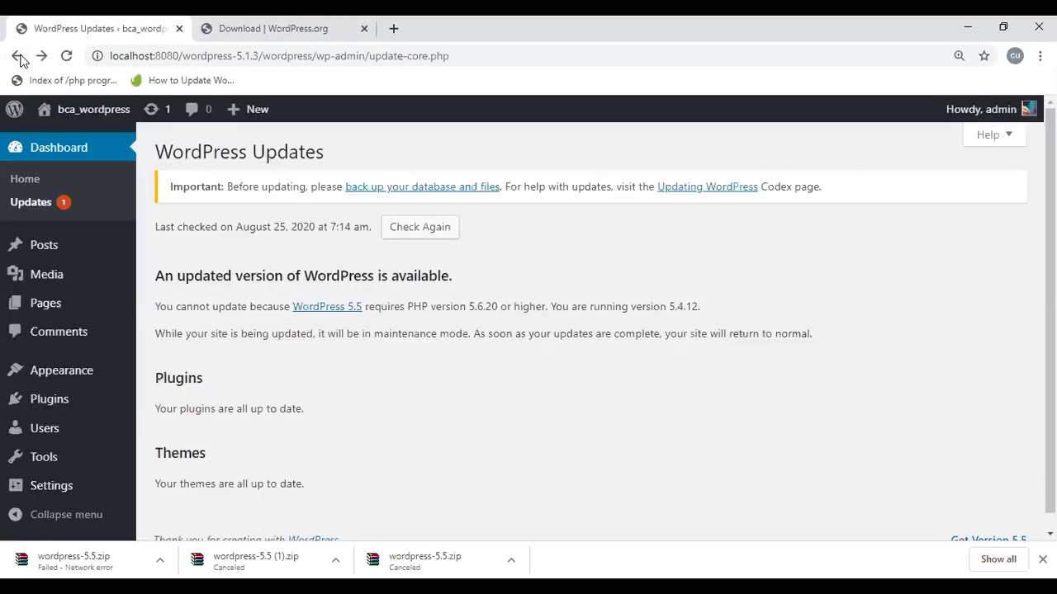